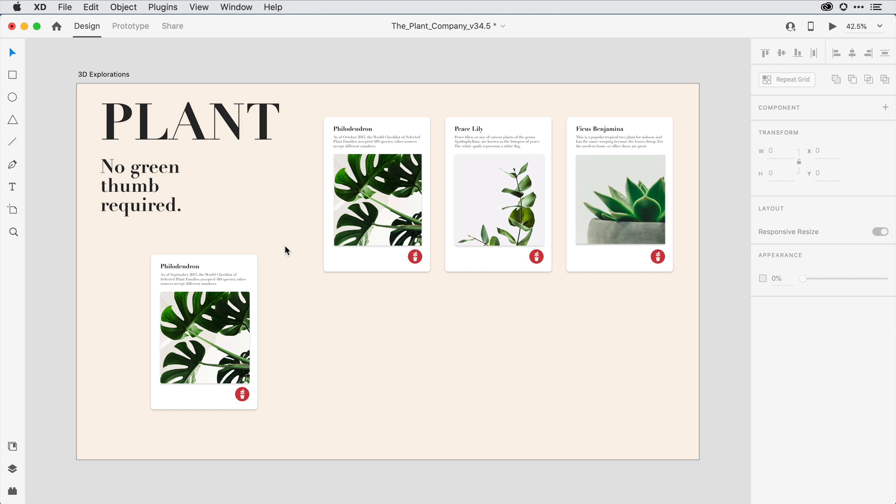
- Enable 3D transforms on the lower Philodendron card, bring it forward to about 149 Z depth, and tilt it about 13° on X and 24° on Y
{"action": "left_click", "coordinate": [249, 259]}
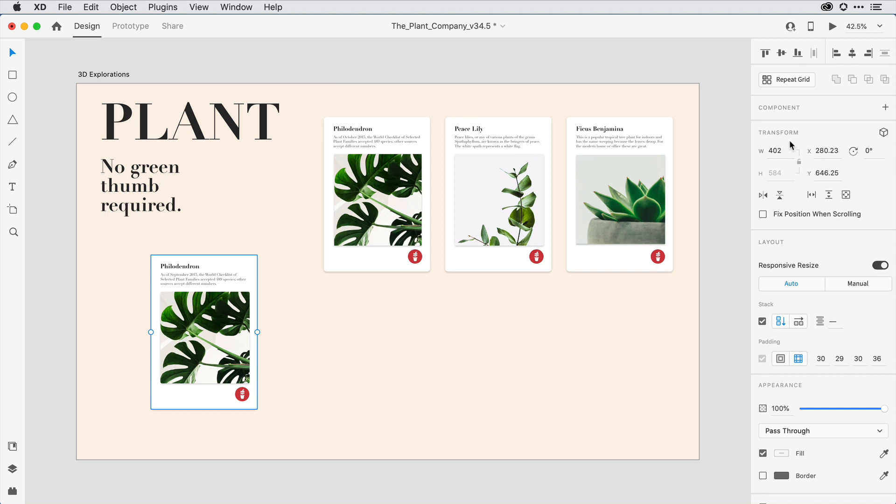
{"action": "left_click", "coordinate": [883, 135]}
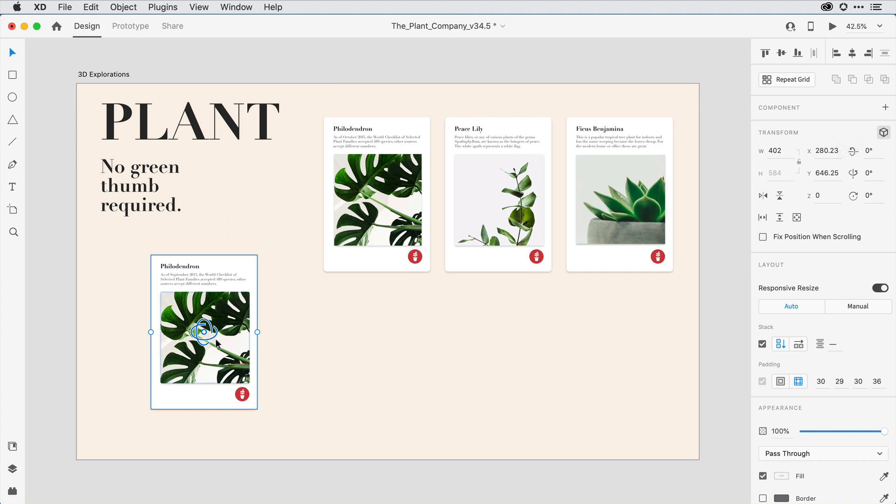
{"action": "left_click_drag", "start_coordinate": [212, 337], "coordinate": [229, 371]}
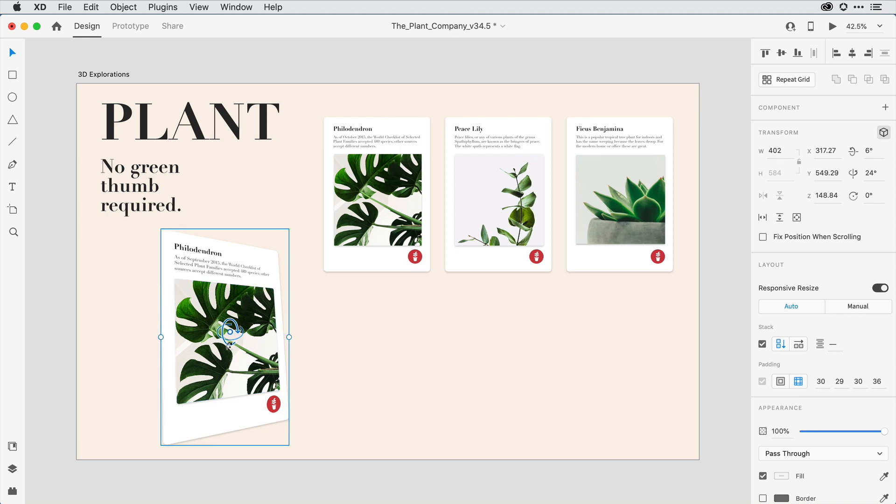
{"action": "left_click_drag", "start_coordinate": [230, 331], "coordinate": [221, 370]}
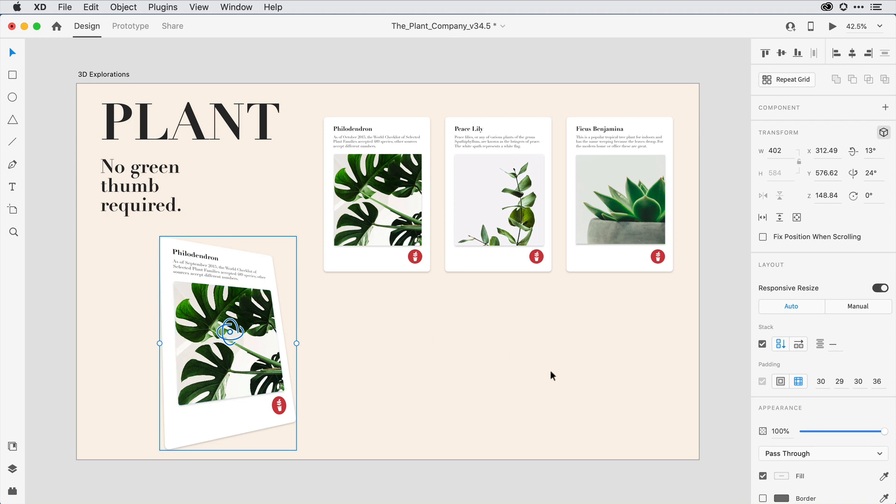
- Set the lower Philodendron card's X rotation to 15° and Y rotation to 5°
{"action": "left_click", "coordinate": [869, 152]}
{"action": "type", "text": "15"}
{"action": "key", "text": "Tab"}
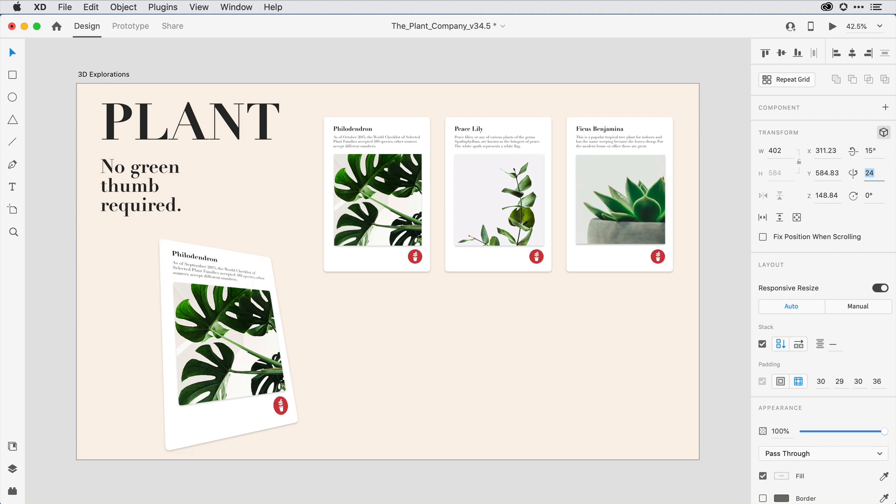
{"action": "type", "text": "5"}
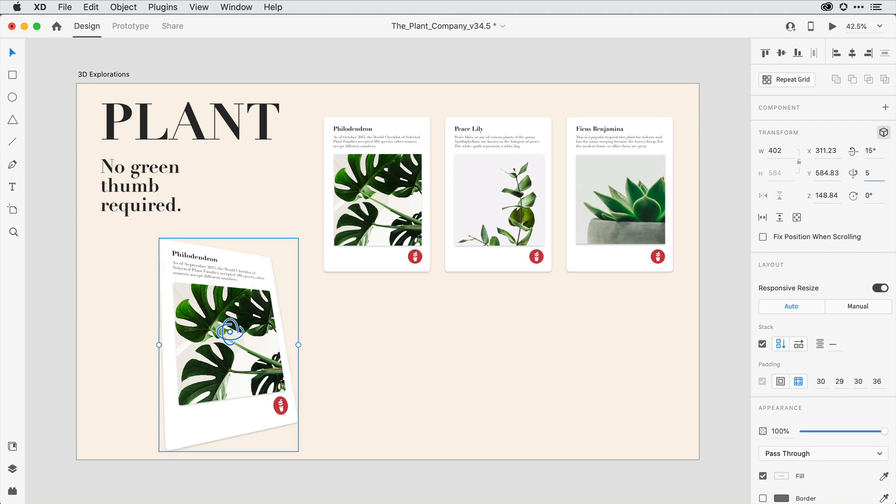
{"action": "key", "text": "Return"}
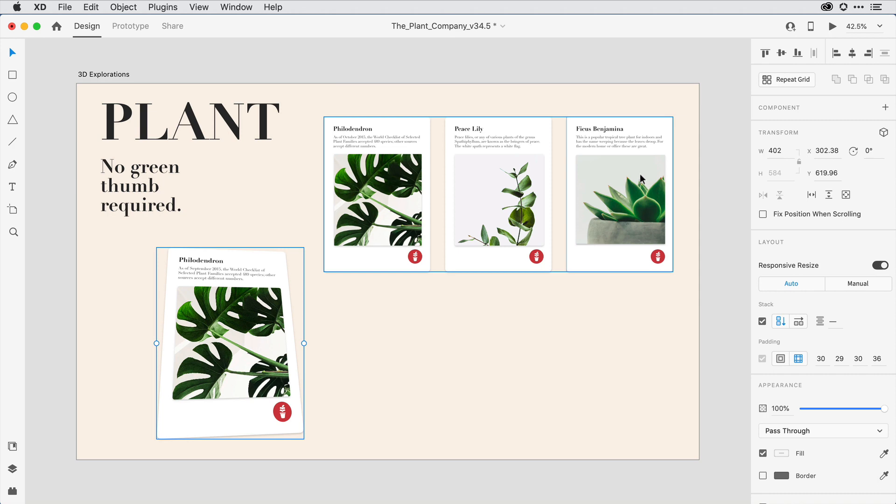
- Enable 3D transforms on the group of three cards and rotate it about 10° on X and -11° on Y
{"action": "left_click", "coordinate": [484, 191]}
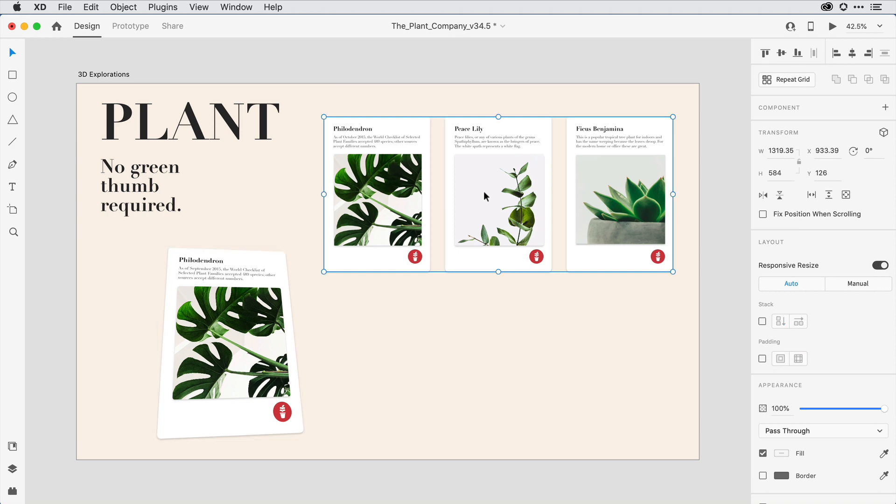
{"action": "key", "text": "super+t"}
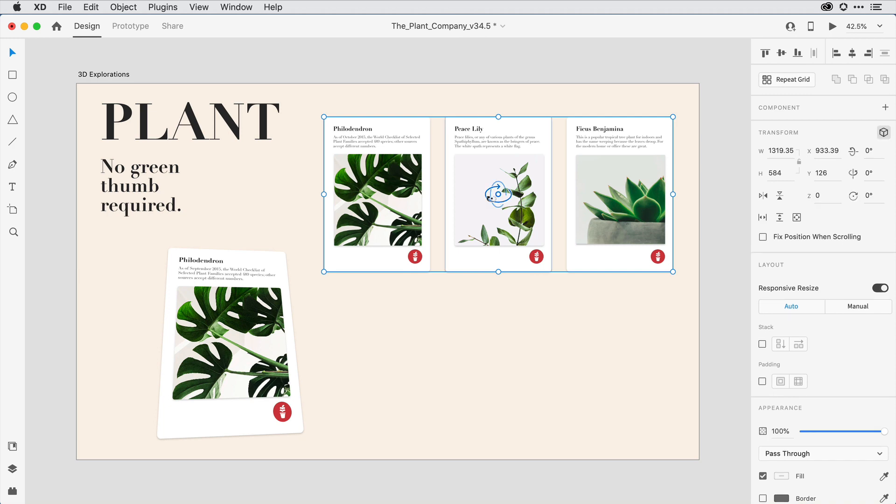
{"action": "mouse_move", "coordinate": [489, 196]}
{"action": "left_mouse_down"}
{"action": "mouse_move", "coordinate": [466, 153]}
{"action": "mouse_move", "coordinate": [480, 161]}
{"action": "mouse_move", "coordinate": [477, 202]}
{"action": "left_mouse_up"}
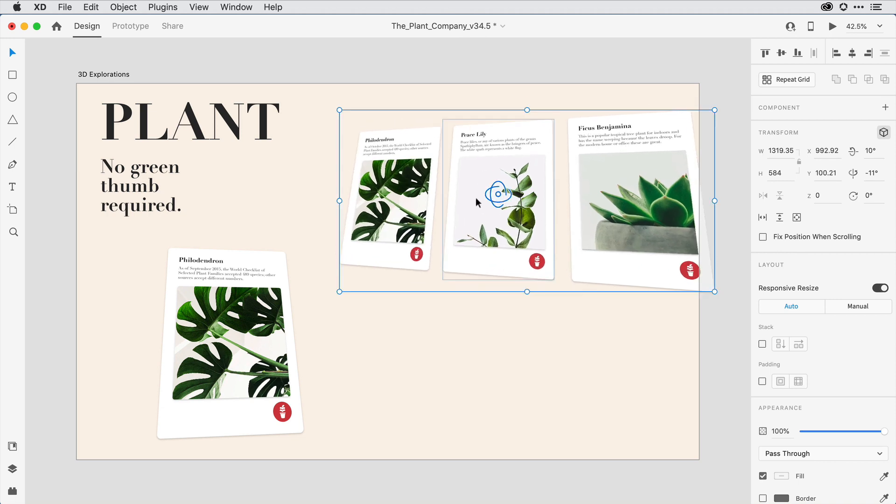
- Ungroup the three rotated plant cards and clear the selection
{"action": "right_click", "coordinate": [479, 137]}
{"action": "left_click", "coordinate": [536, 276]}
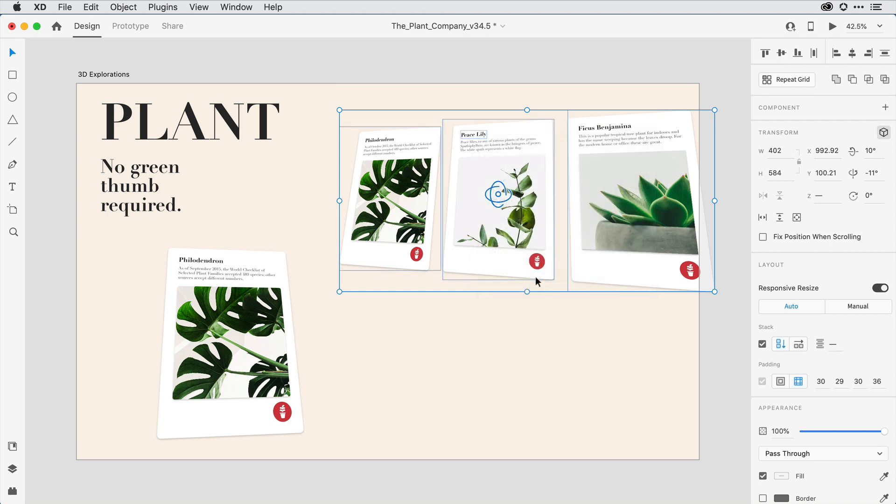
{"action": "left_click", "coordinate": [509, 340]}
- Push the Peace Lily card back to about -173 Z depth and the Ficus Benjamina card to about -193, overlapping them behind the upper Philodendron card
{"action": "left_click", "coordinate": [507, 210]}
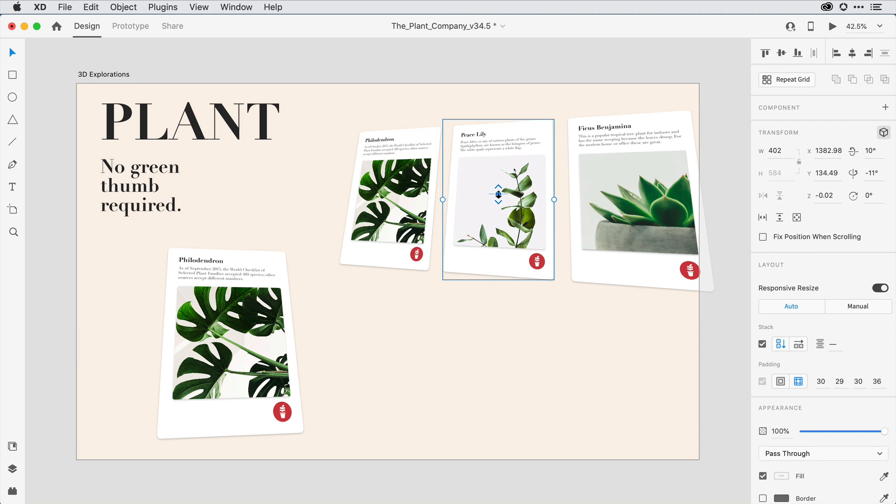
{"action": "left_click_drag", "start_coordinate": [498, 194], "coordinate": [445, 149]}
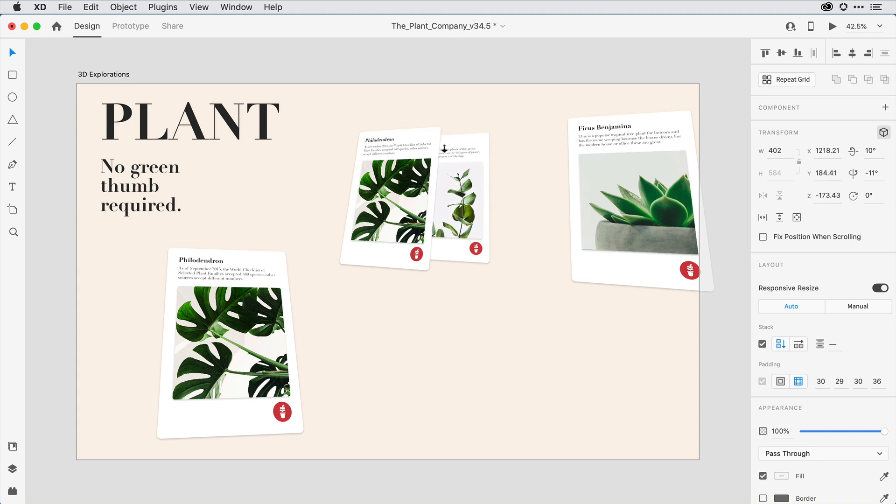
{"action": "left_click", "coordinate": [632, 194]}
{"action": "left_click_drag", "start_coordinate": [632, 194], "coordinate": [522, 124]}
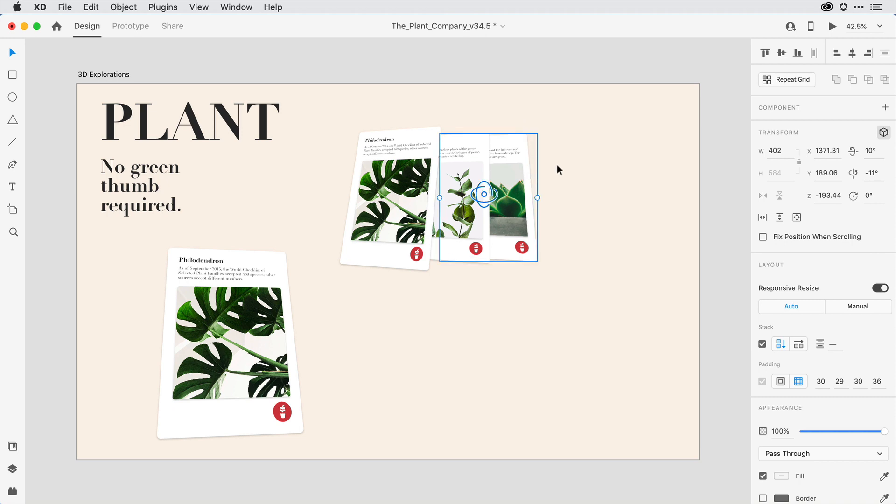
{"action": "left_click", "coordinate": [590, 170]}
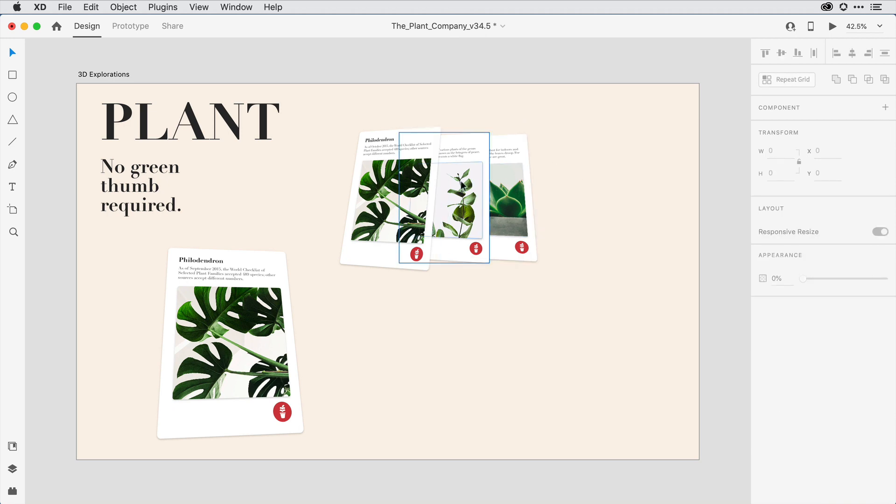
- Enlarge the photo inside the Peace Lily card's image frame and shift it so the stem sits nearer the middle of the visible area
{"action": "scroll", "coordinate": [461, 184], "scroll_direction": "up", "scroll_amount": 5}
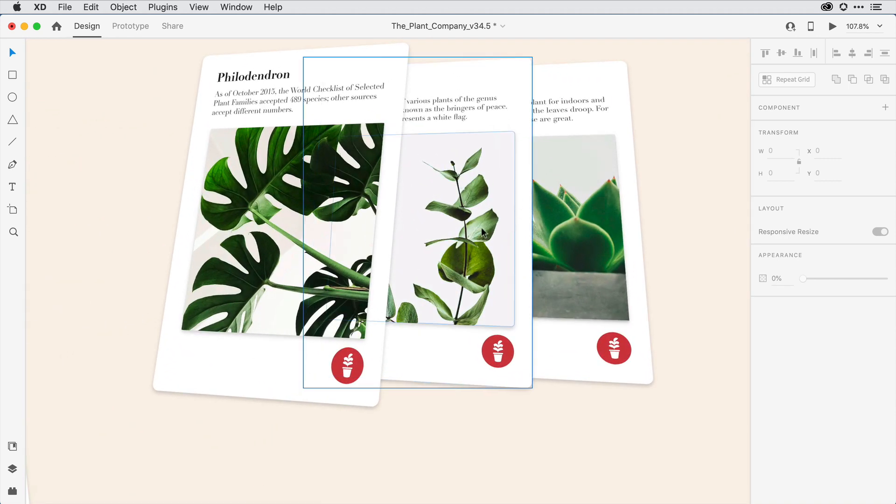
{"action": "left_click", "coordinate": [460, 232]}
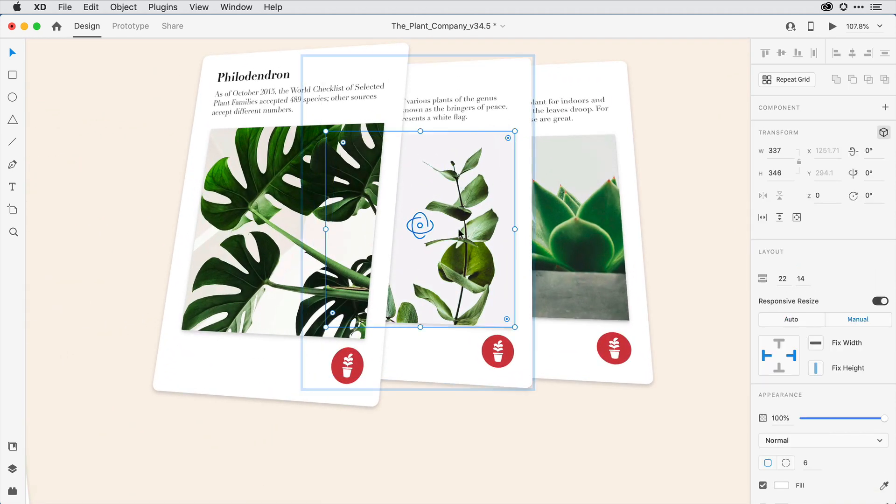
{"action": "double_click", "coordinate": [460, 232]}
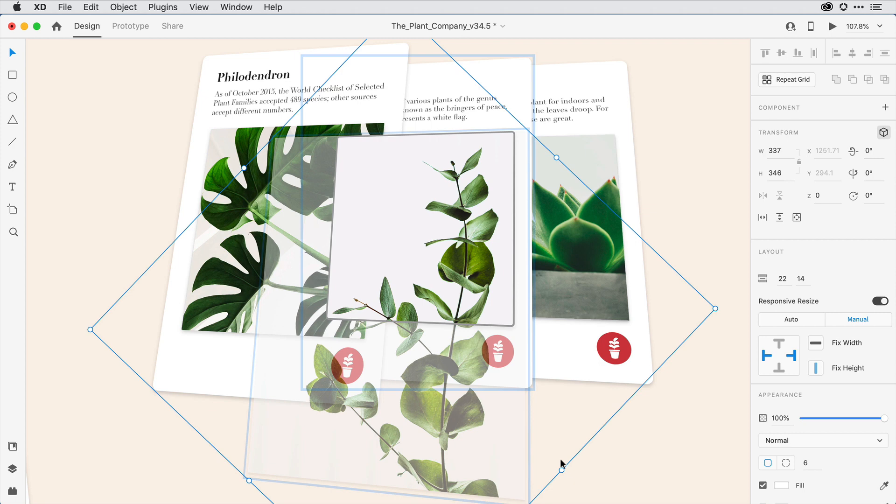
{"action": "left_click_drag", "start_coordinate": [562, 469], "coordinate": [574, 479]}
{"action": "left_click_drag", "start_coordinate": [486, 444], "coordinate": [438, 426]}
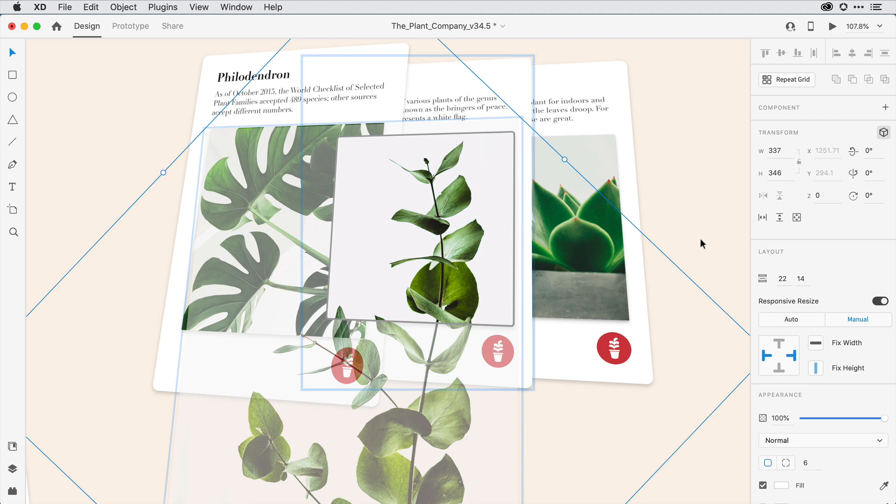
{"action": "left_click", "coordinate": [700, 239]}
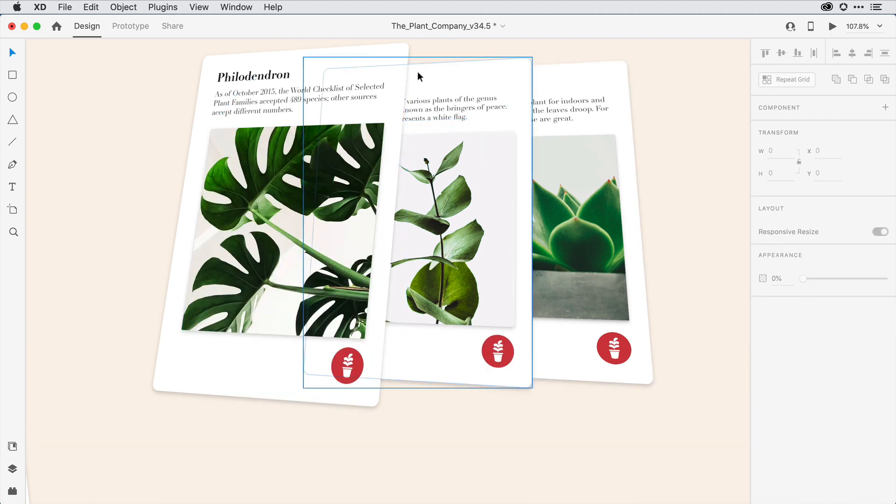
- Replace "October" with "November" in the upper Philodendron card's description and deselect the text
{"action": "double_click", "coordinate": [361, 90]}
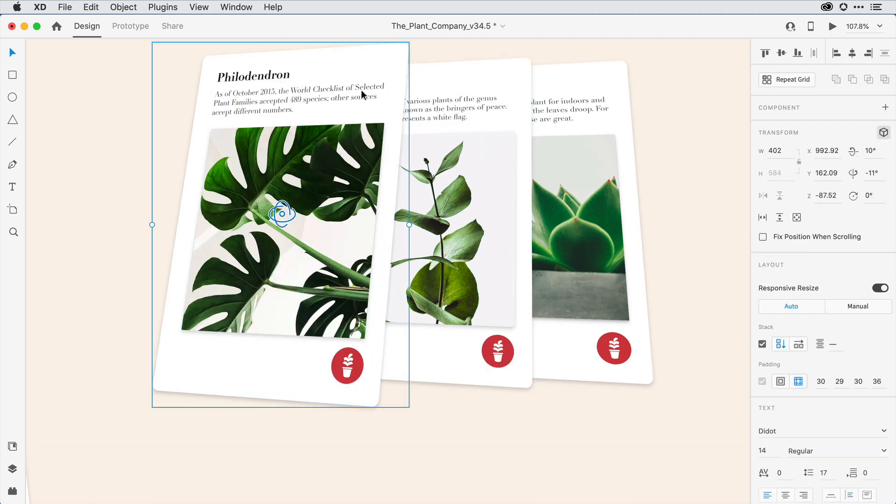
{"action": "double_click", "coordinate": [361, 90]}
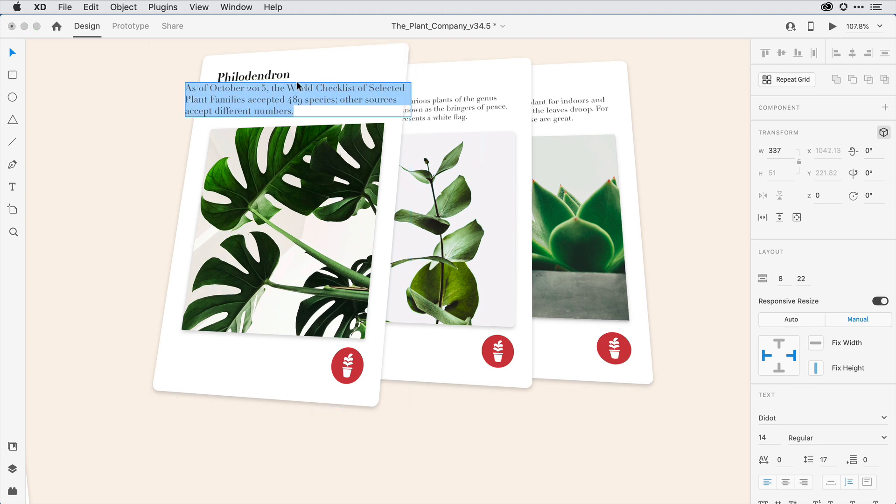
{"action": "double_click", "coordinate": [234, 88]}
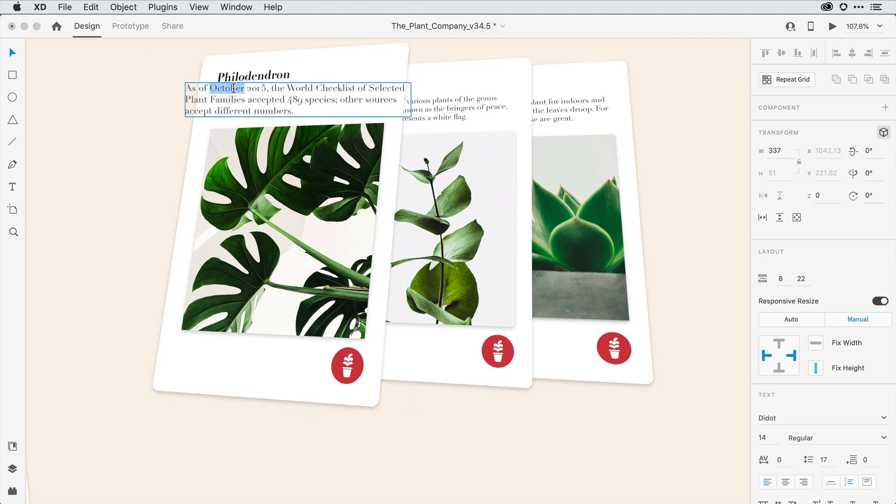
{"action": "type", "text": "Novem"}
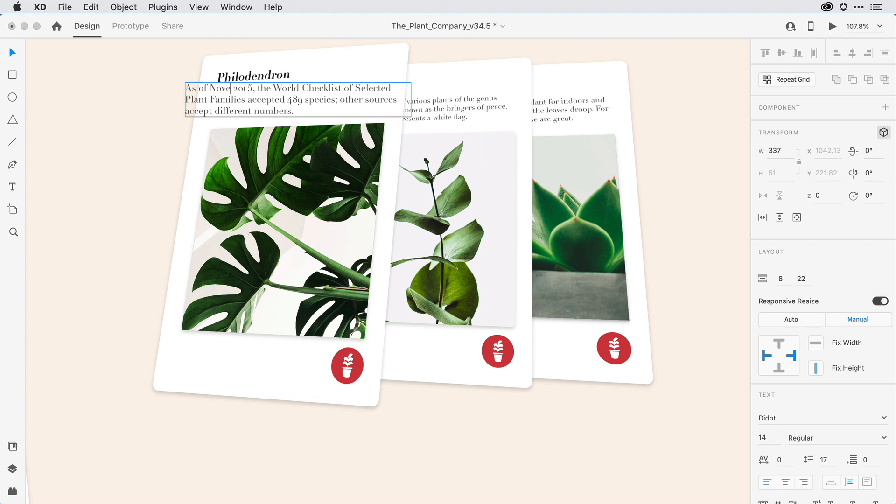
{"action": "type", "text": "ber"}
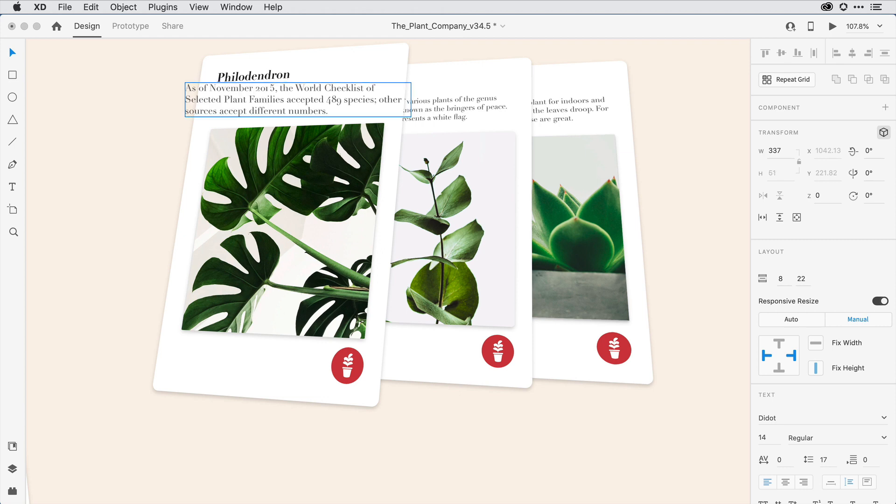
{"action": "key", "text": "Escape"}
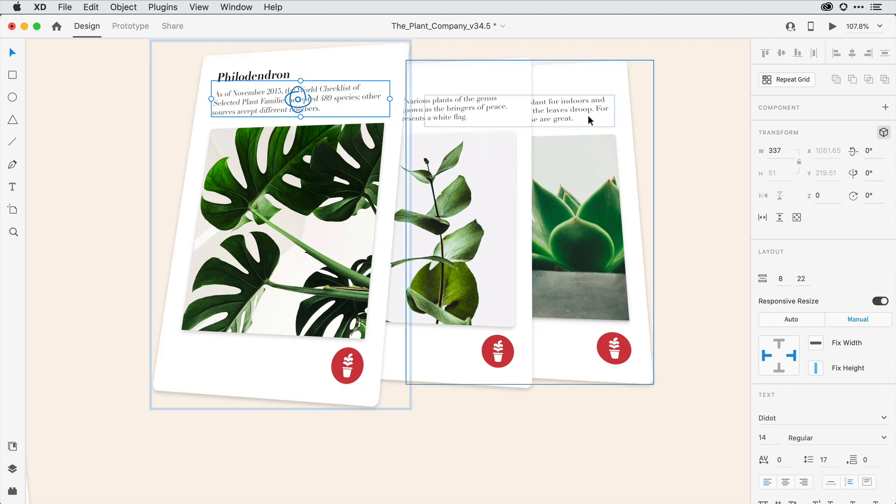
{"action": "left_click", "coordinate": [647, 121]}
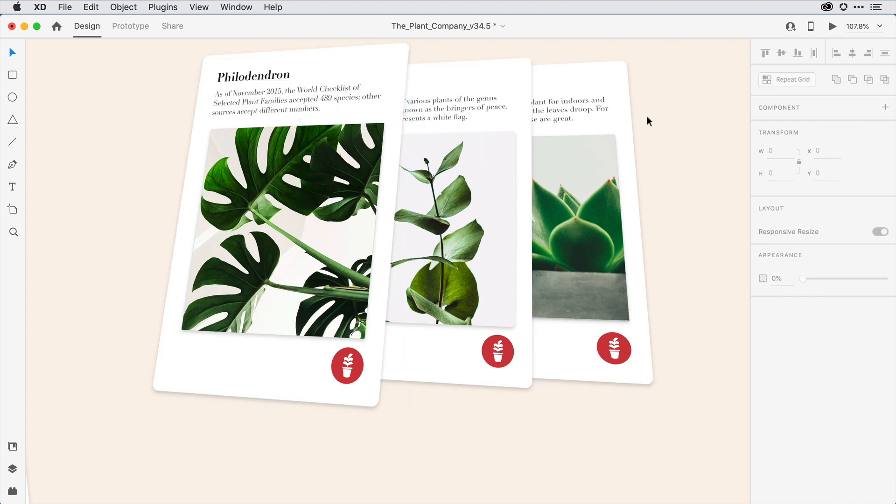